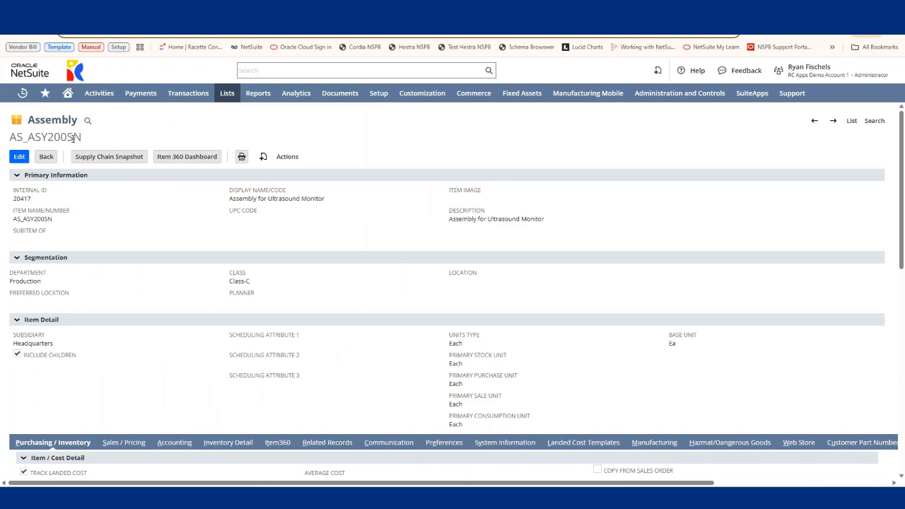
# Open the Landed Cost - Duties cost category from the accounting lists for editing.
pyautogui.scroll(-2, 129, 223)
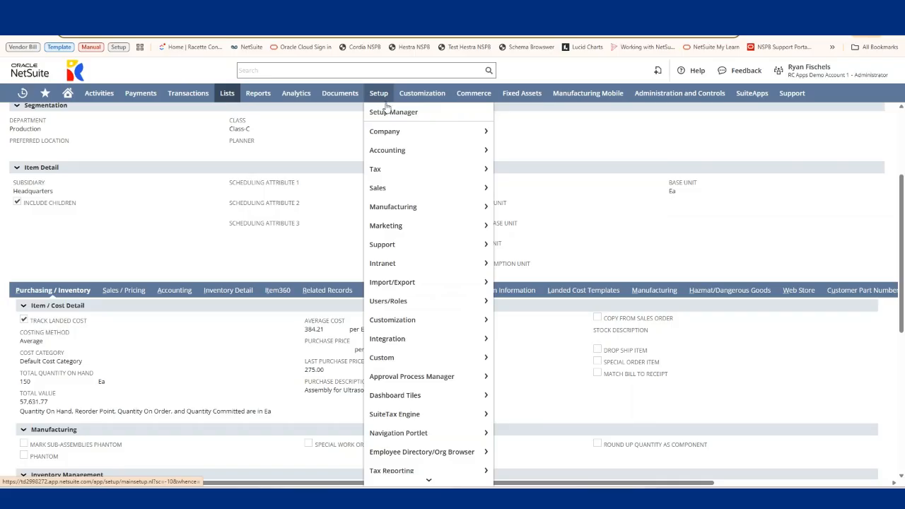
pyautogui.moveTo(386, 148)
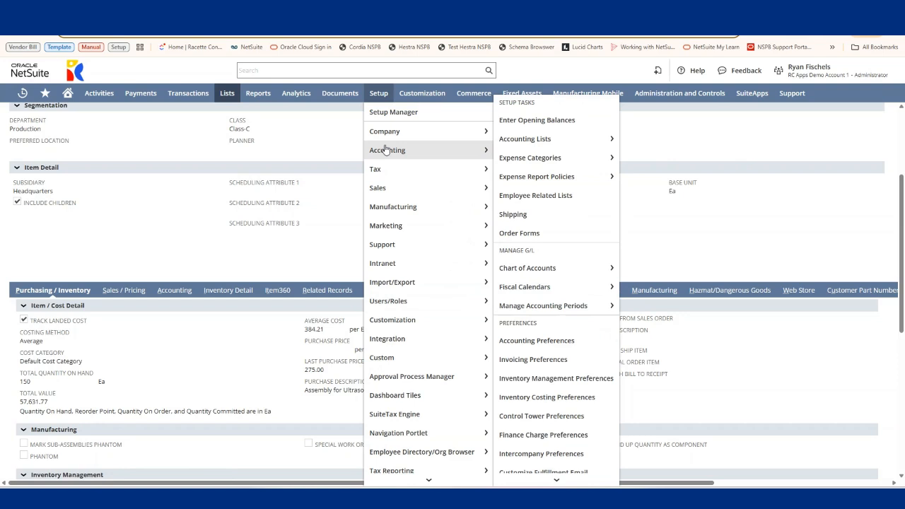
pyautogui.click(503, 145)
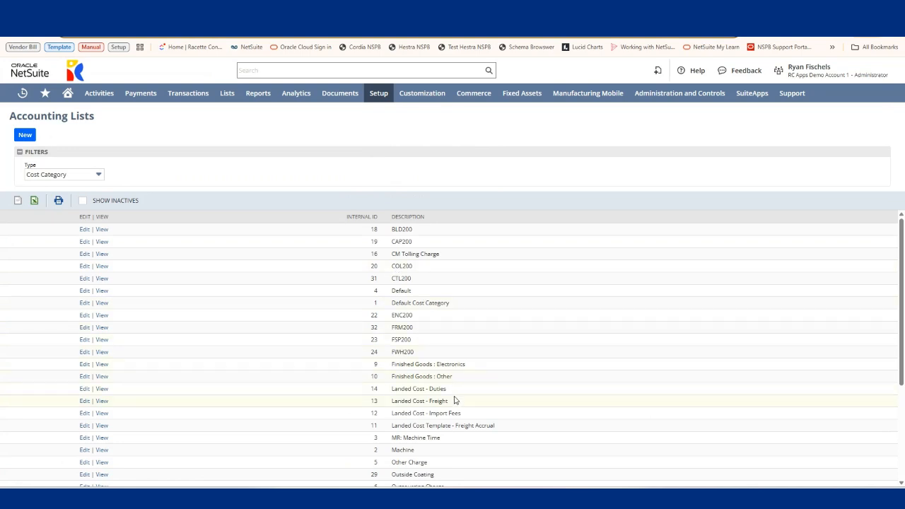
pyautogui.click(85, 389)
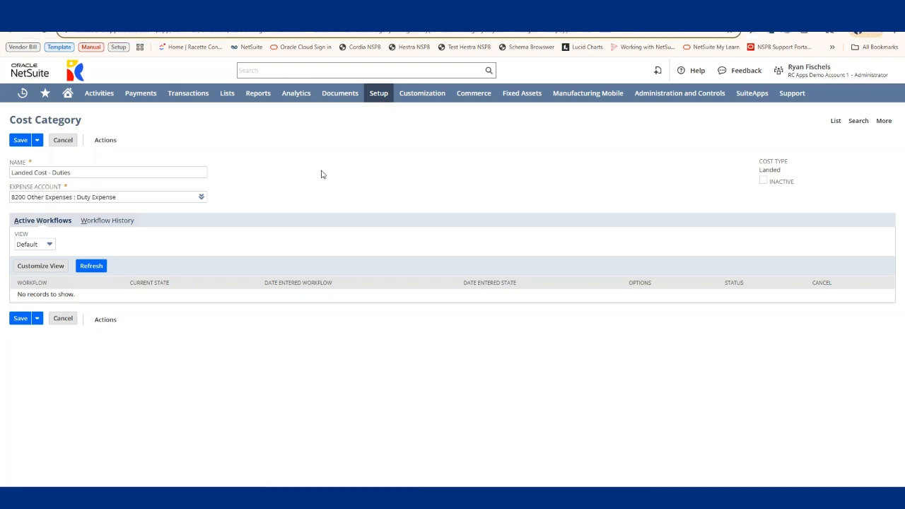
# Open the list of installed bundles and find the Supply Chain Management bundle.
pyautogui.moveTo(398, 94)
pyautogui.moveTo(438, 215)
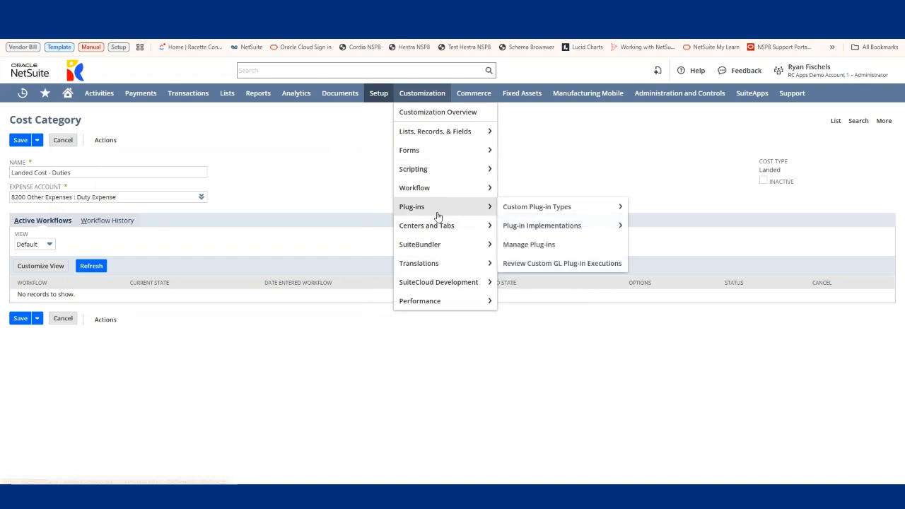
pyautogui.moveTo(436, 245)
pyautogui.moveTo(512, 263)
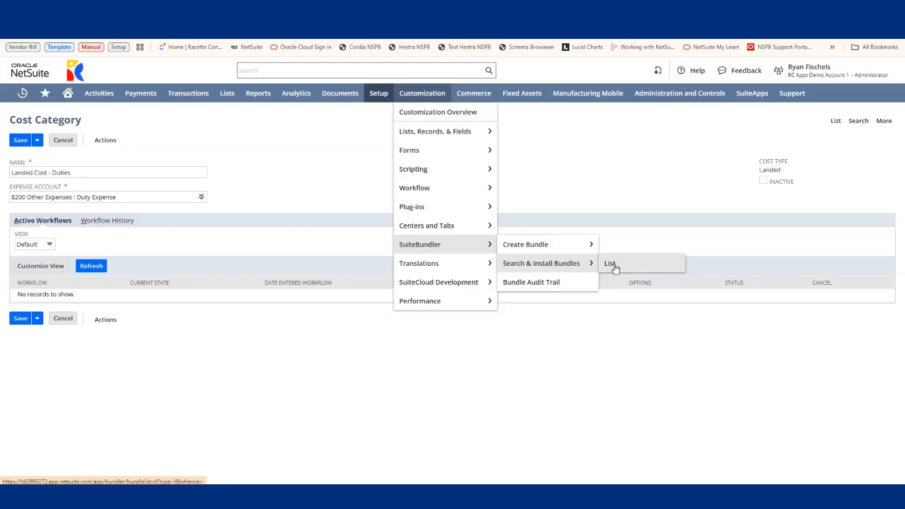
pyautogui.click(610, 265)
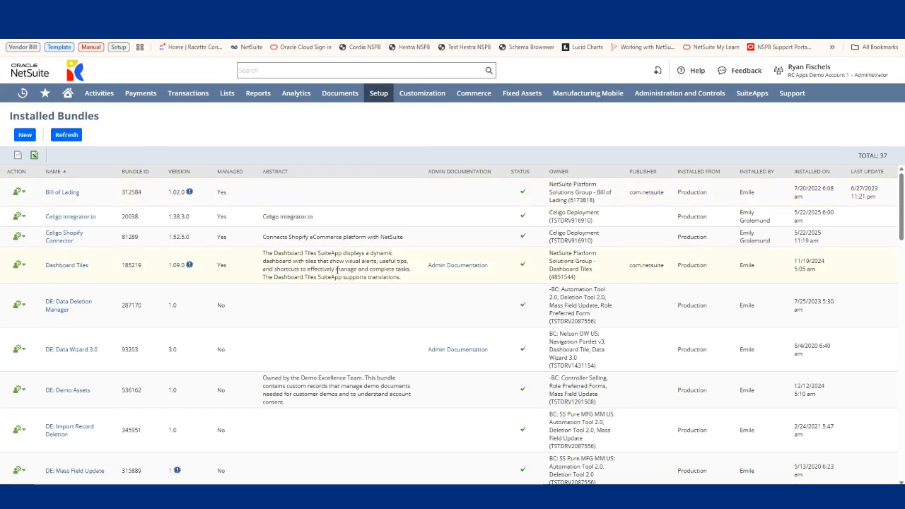
pyautogui.scroll(-10, 337, 270)
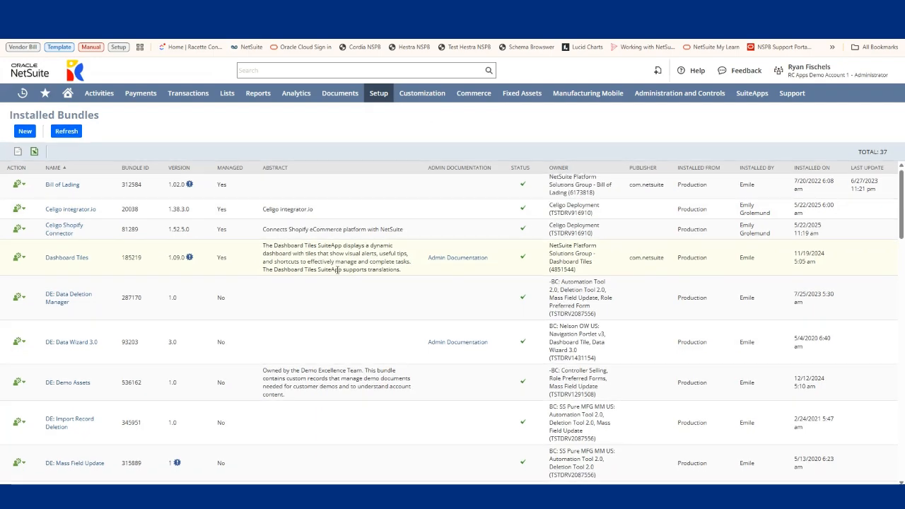
pyautogui.scroll(-8, 337, 274)
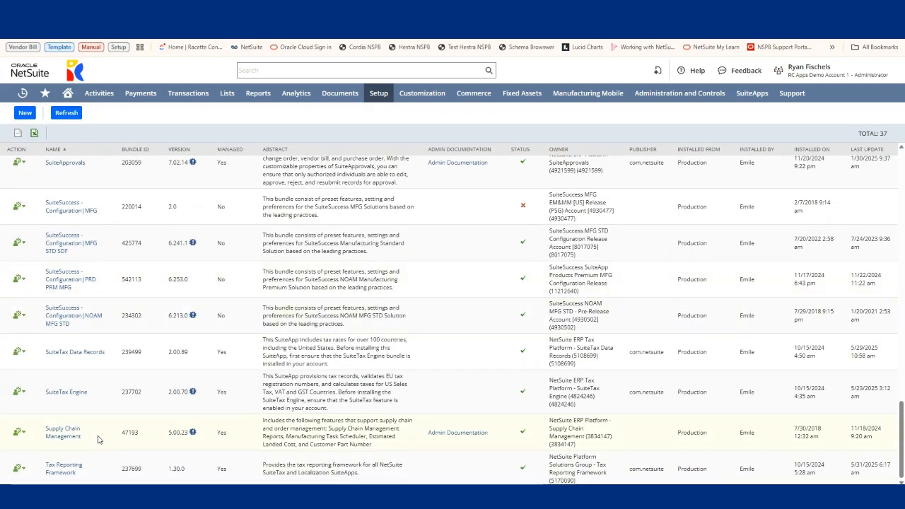
# Search the installable bundles for 47193 and open the Supply Chain Management bundle details.
pyautogui.click(24, 114)
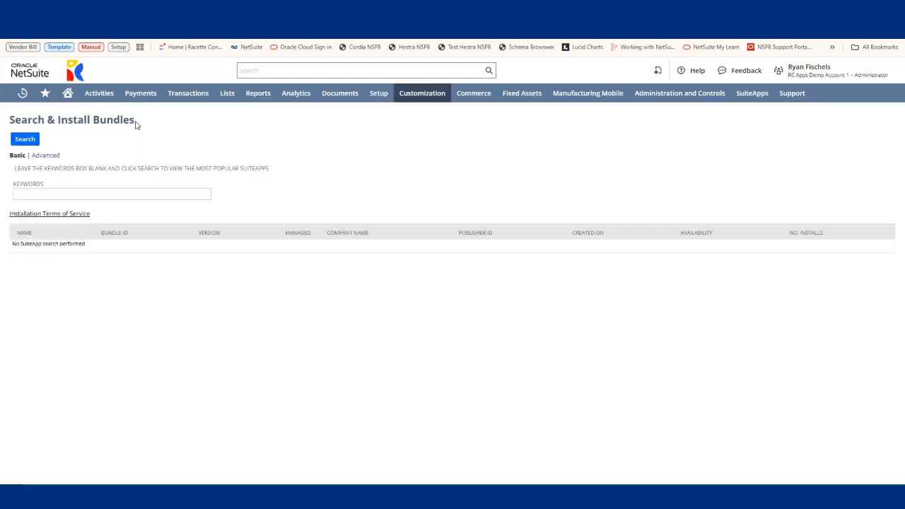
pyautogui.click(136, 196)
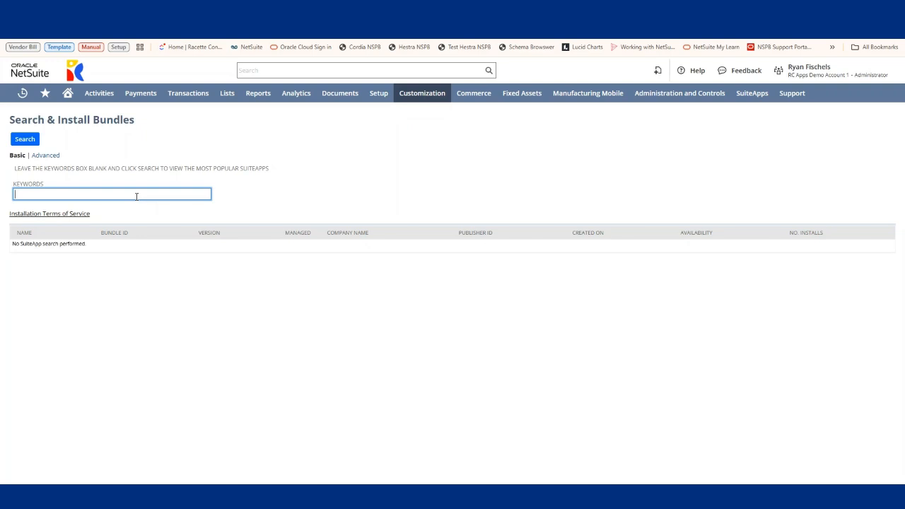
pyautogui.write('47193')
pyautogui.click(29, 142)
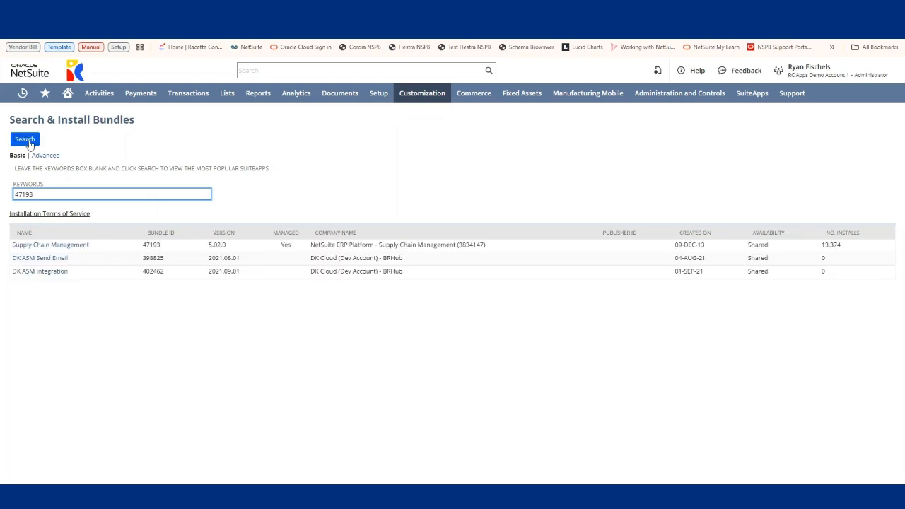
pyautogui.click(65, 248)
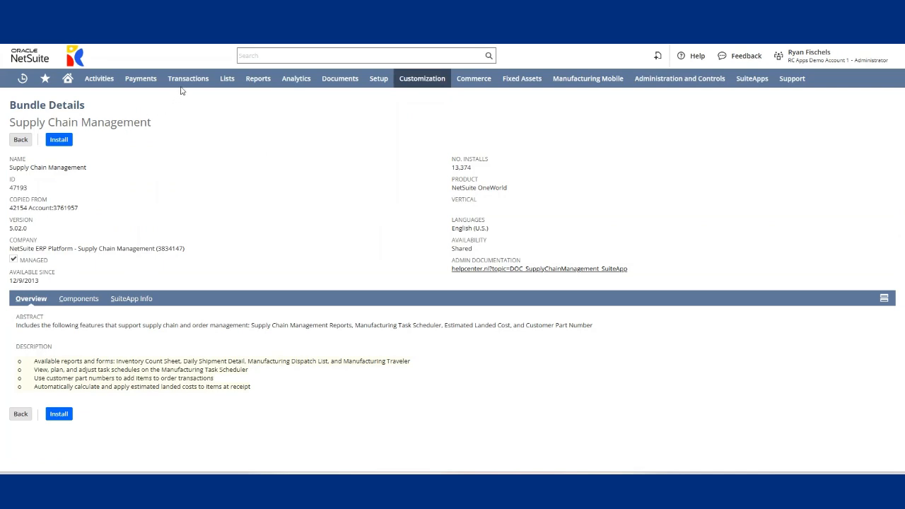
# Open the Supply Chain Management preferences to check the Estimated Landed Cost feature.
pyautogui.moveTo(187, 80)
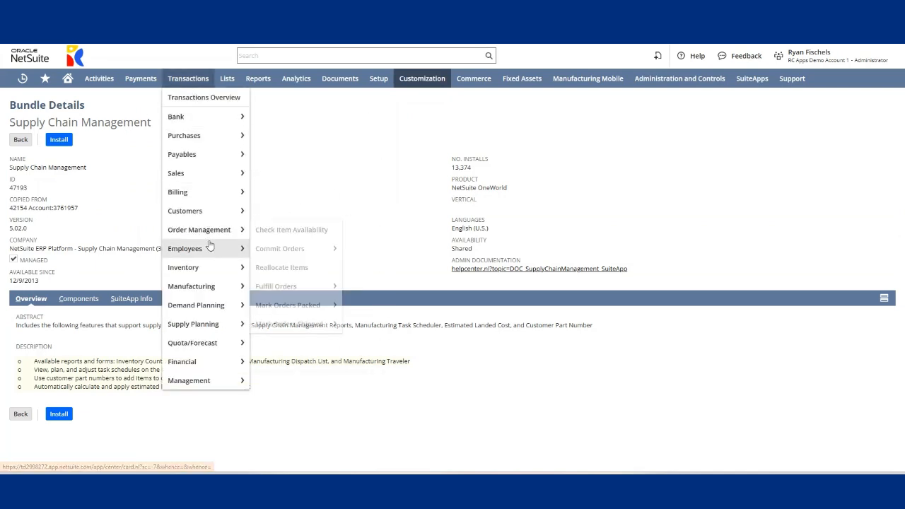
pyautogui.moveTo(184, 380)
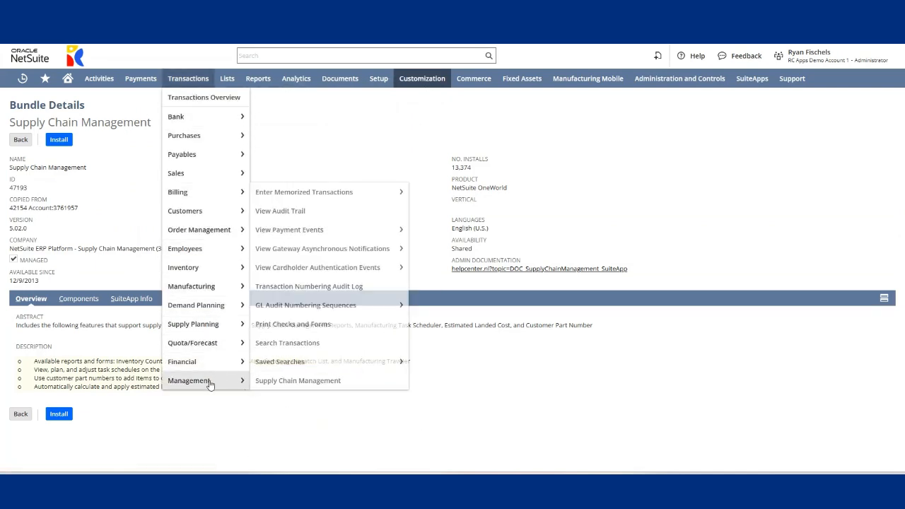
pyautogui.click(275, 381)
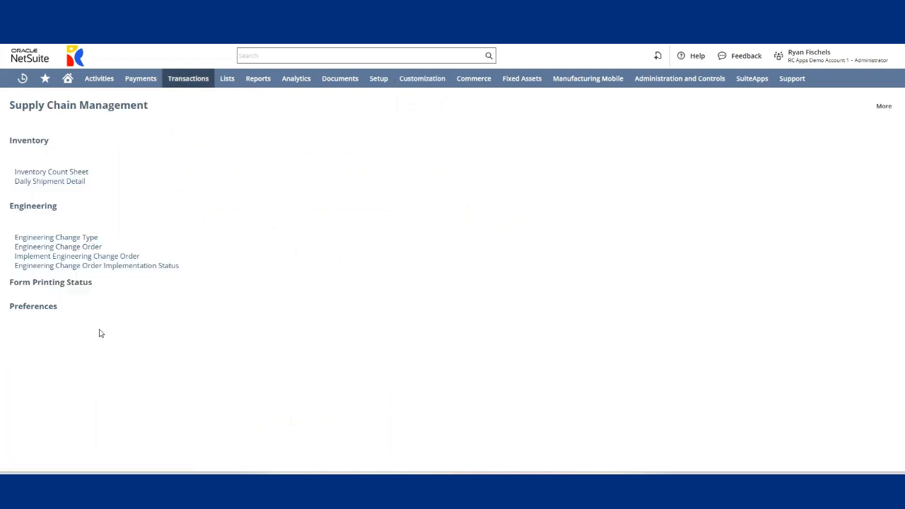
pyautogui.click(48, 312)
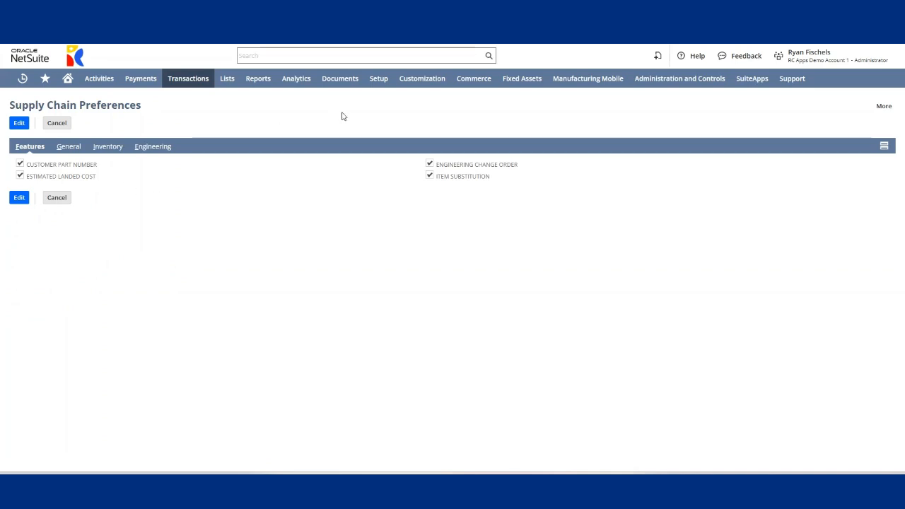
# Examine the inventory options in the Items/Transactions accounting preferences, including whether landed cost is included in last purchase price.
pyautogui.moveTo(380, 79)
pyautogui.moveTo(393, 136)
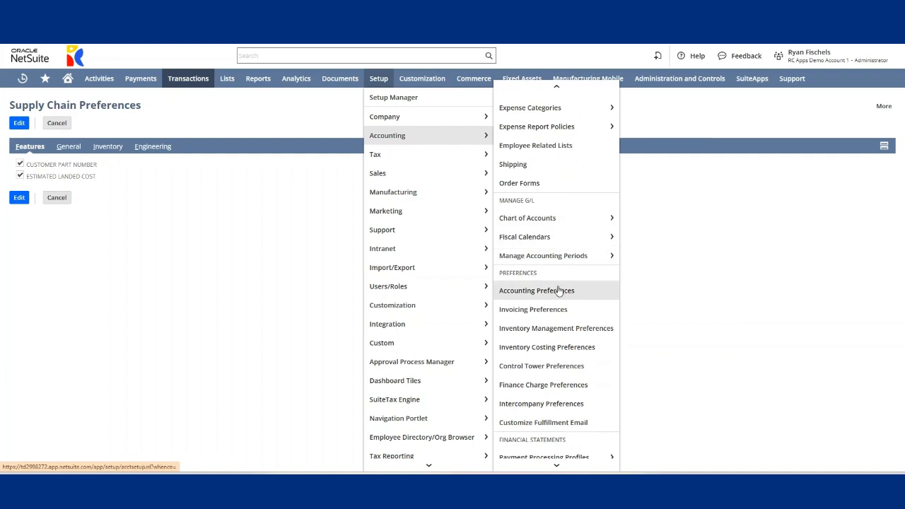
pyautogui.click(559, 291)
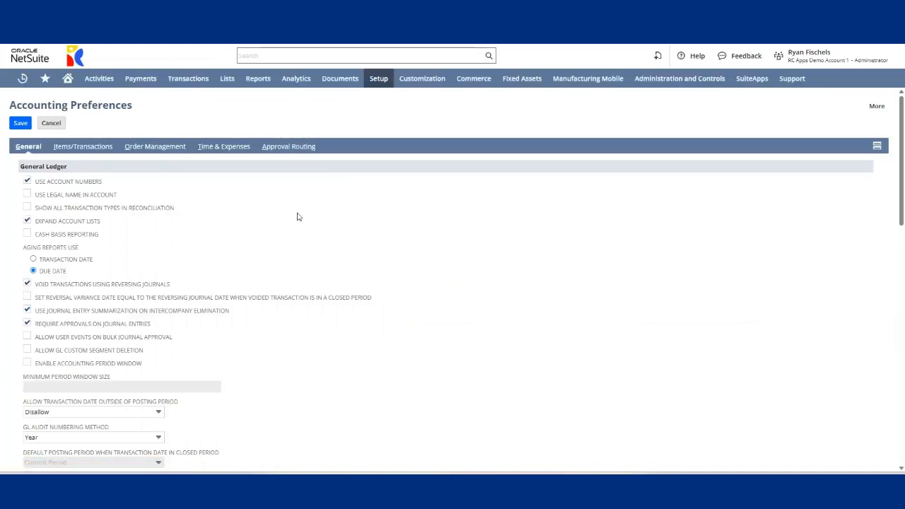
pyautogui.click(104, 151)
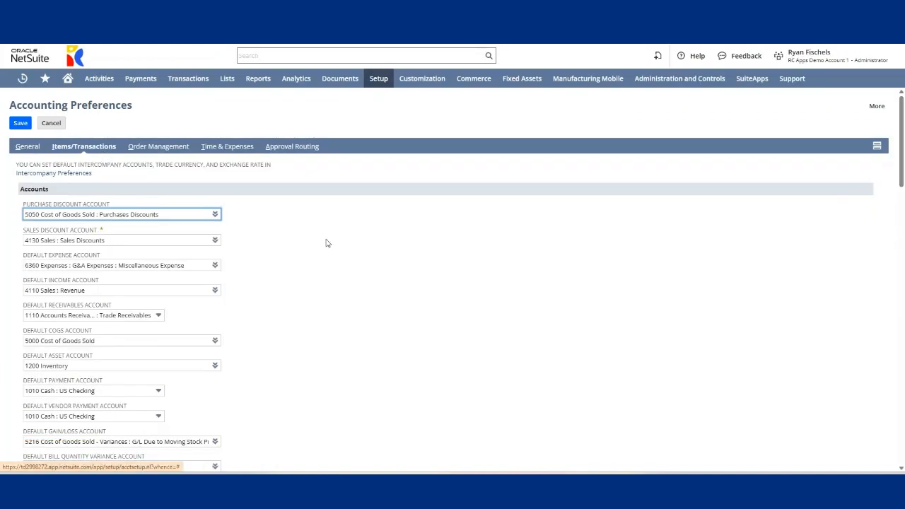
pyautogui.scroll(-5, 328, 243)
pyautogui.scroll(-10, 327, 243)
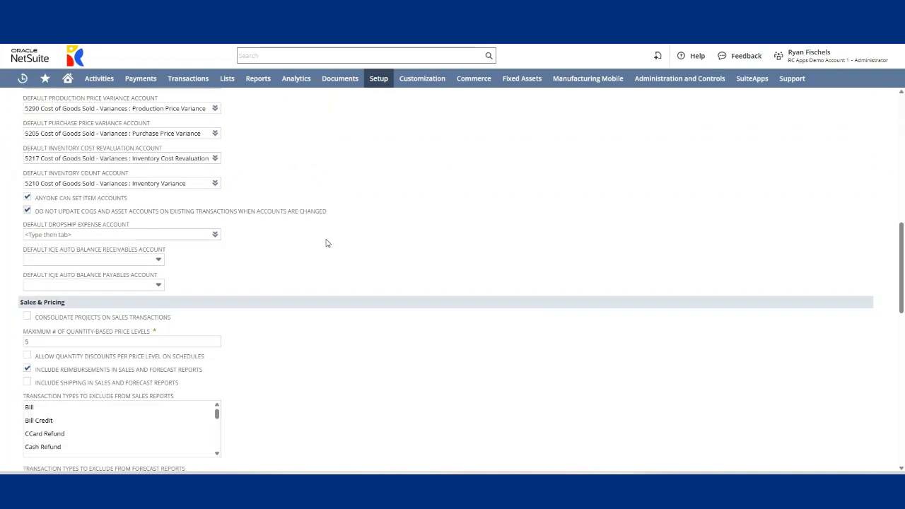
pyautogui.scroll(-1, 327, 243)
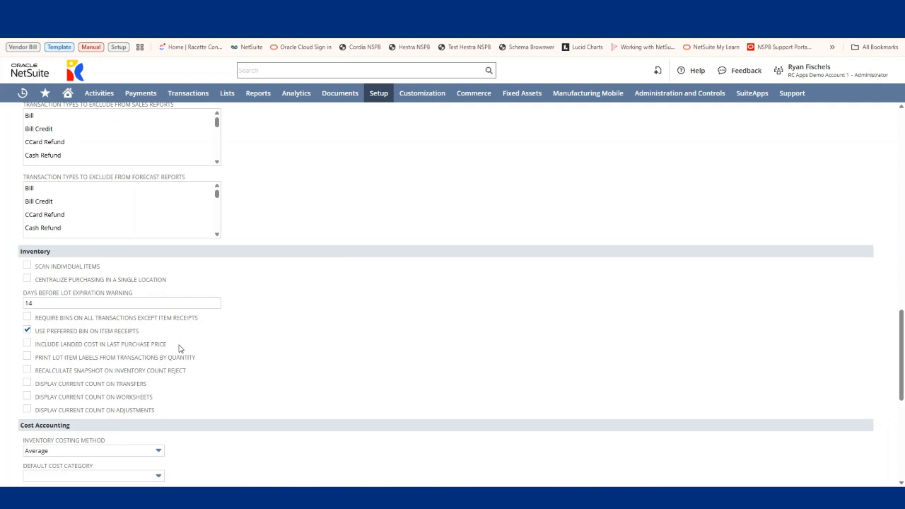
pyautogui.scroll(10, 253, 327)
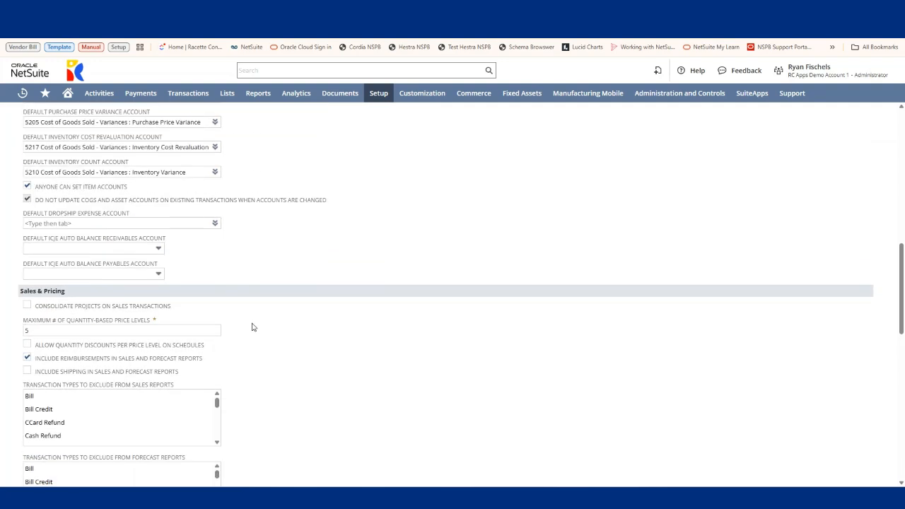
pyautogui.scroll(5, 253, 328)
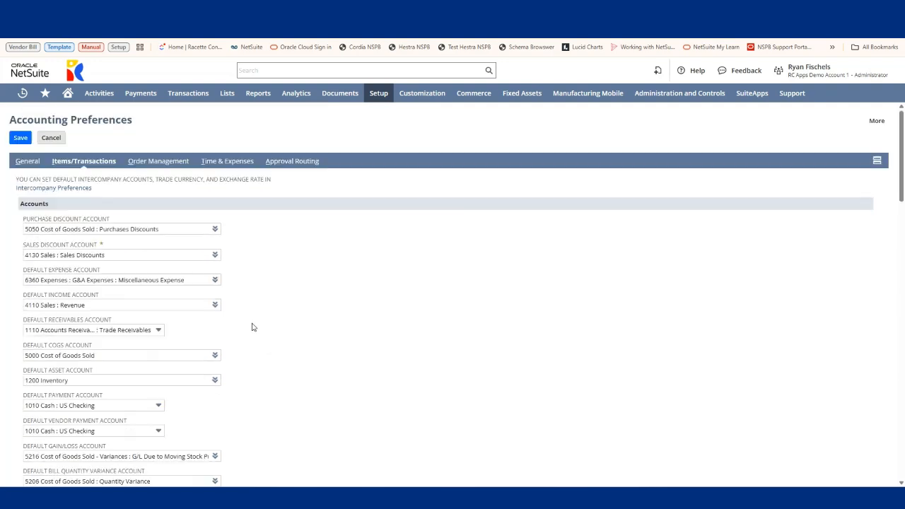
# Examine the purchasing and receiving options in the Order Management accounting preferences.
pyautogui.click(152, 166)
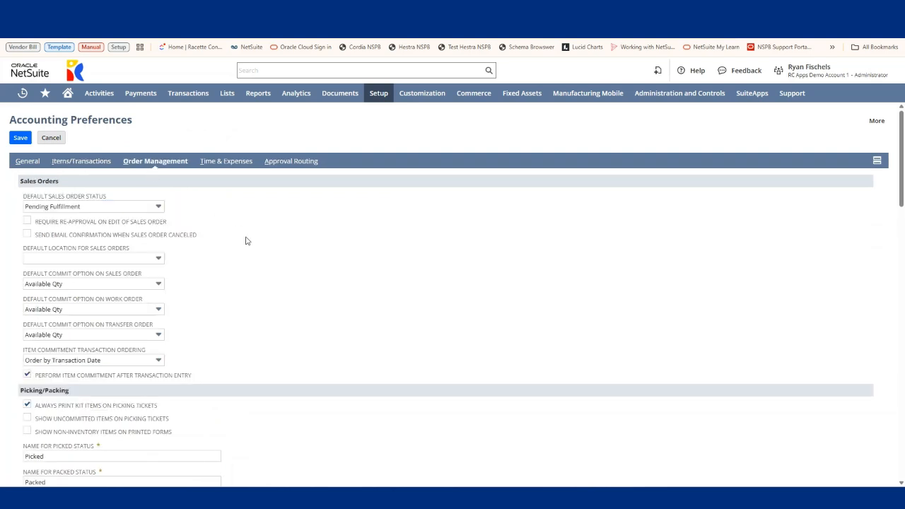
pyautogui.scroll(-2, 247, 240)
pyautogui.scroll(-4, 246, 242)
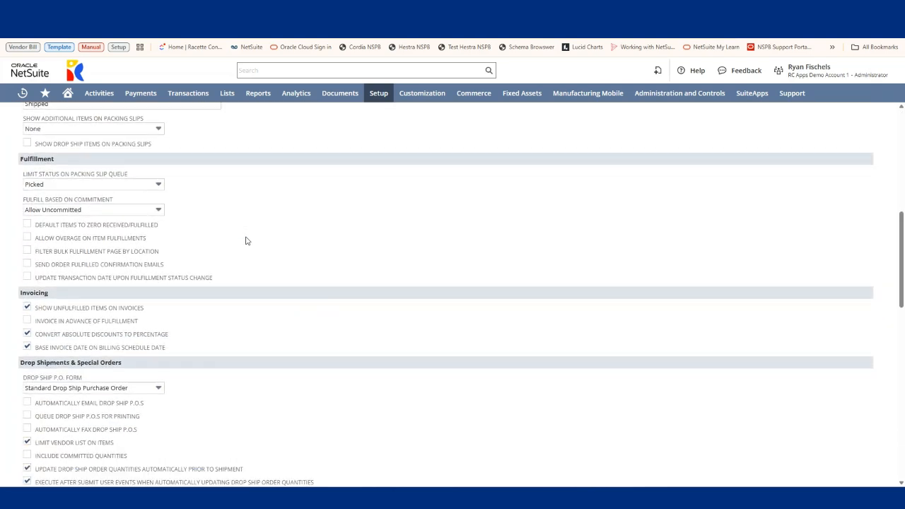
pyautogui.scroll(-5, 246, 241)
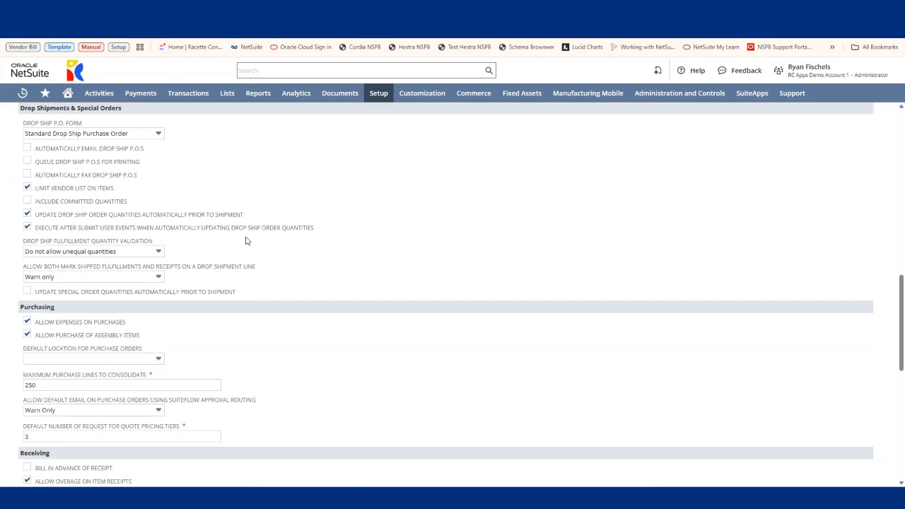
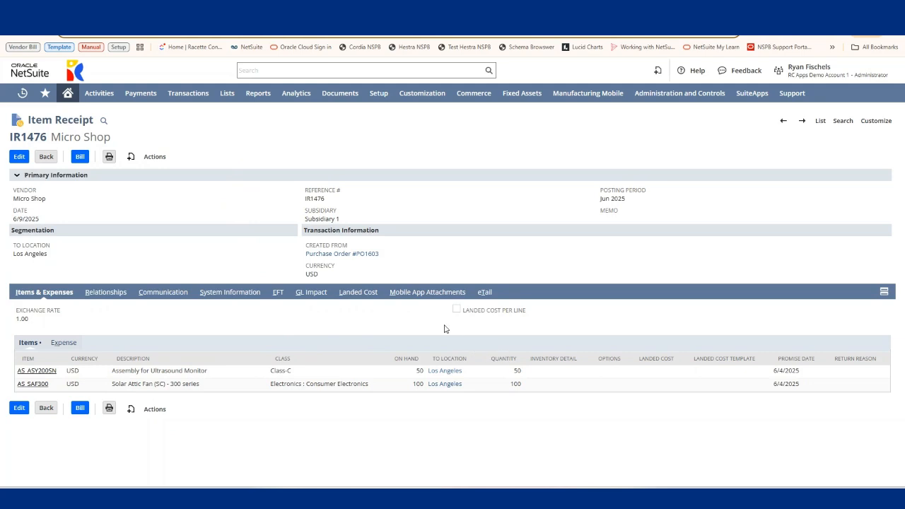
# Open the landed cost details of item receipt IR1476 for editing and view the available cost allocation methods.
pyautogui.click(349, 299)
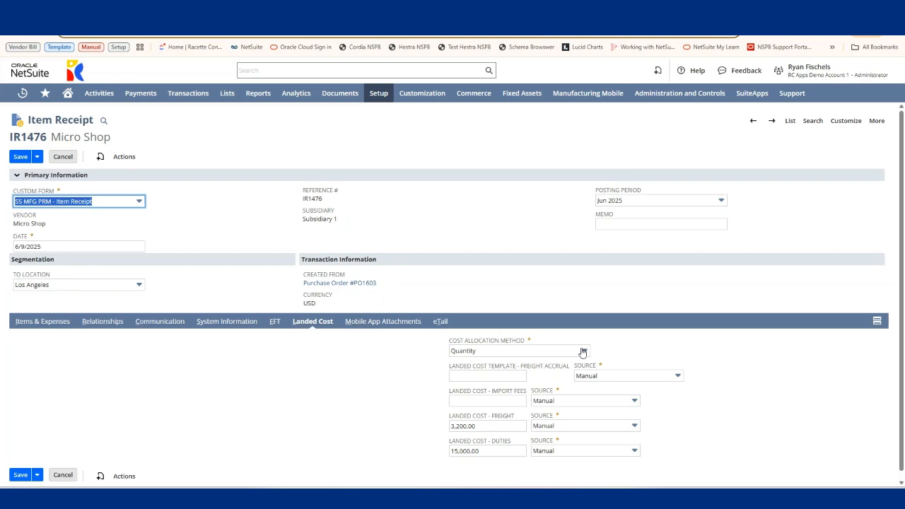
pyautogui.click(583, 352)
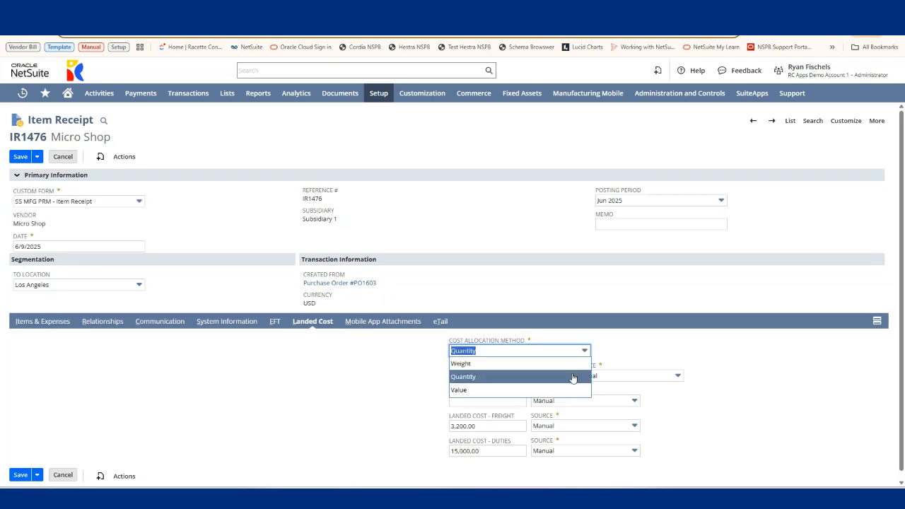
pyautogui.click(416, 390)
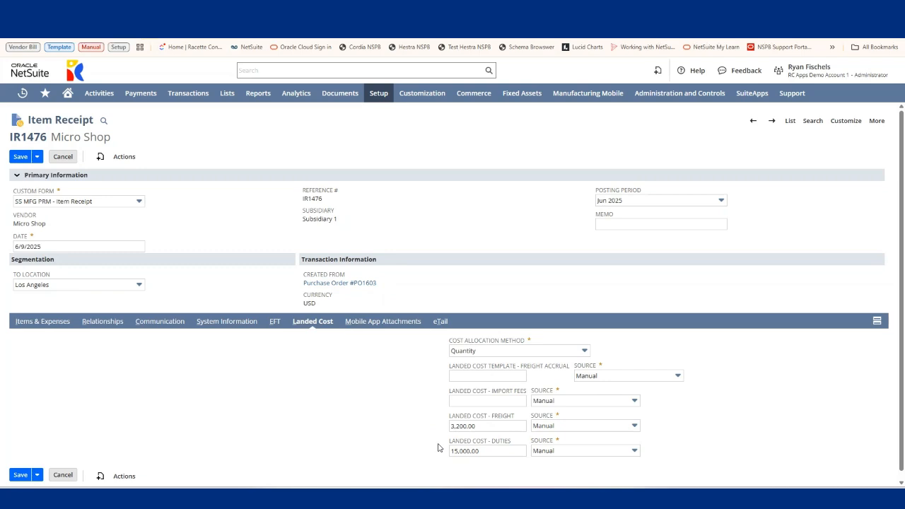
# Check the freight and duties landed cost amounts and choose Manual as the freight cost source.
pyautogui.scroll(-1, 438, 448)
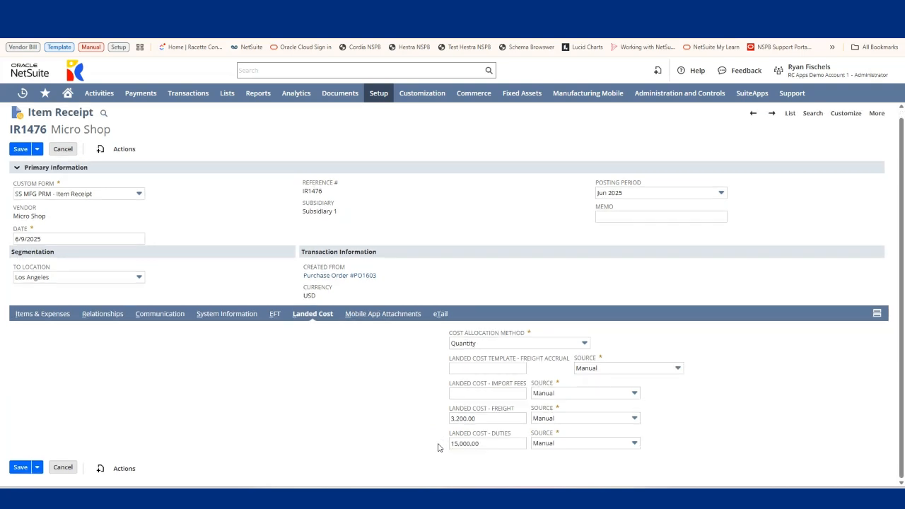
pyautogui.click(472, 419)
pyautogui.click(486, 443)
pyautogui.click(602, 418)
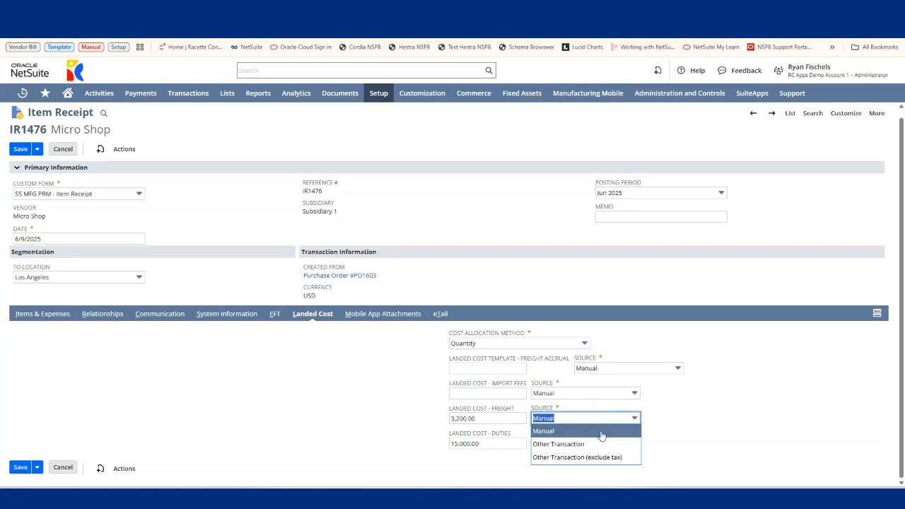
pyautogui.click(601, 433)
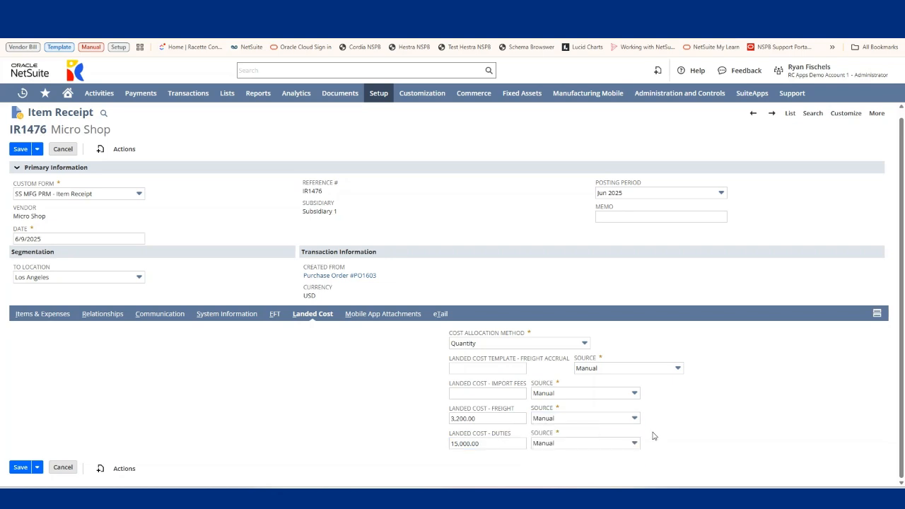
# Save the item receipt and view its GL impact.
pyautogui.click(20, 150)
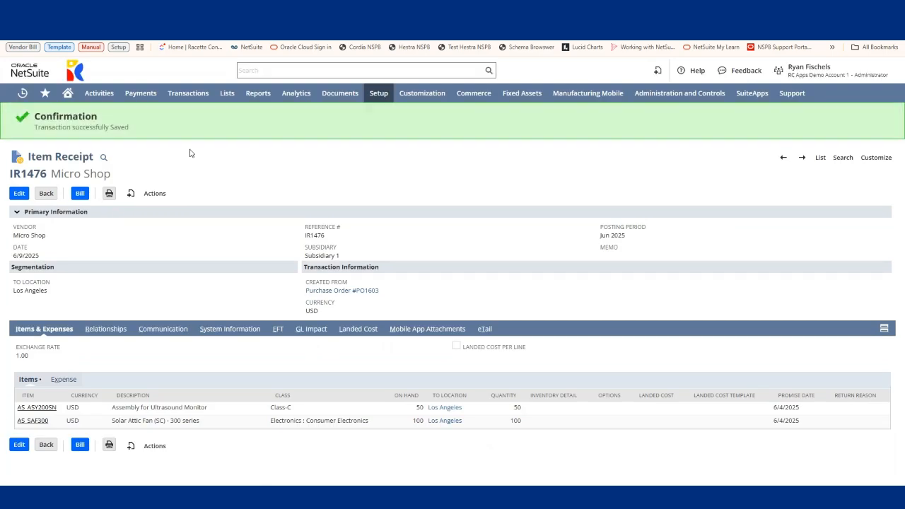
pyautogui.click(309, 331)
pyautogui.scroll(-1, 217, 277)
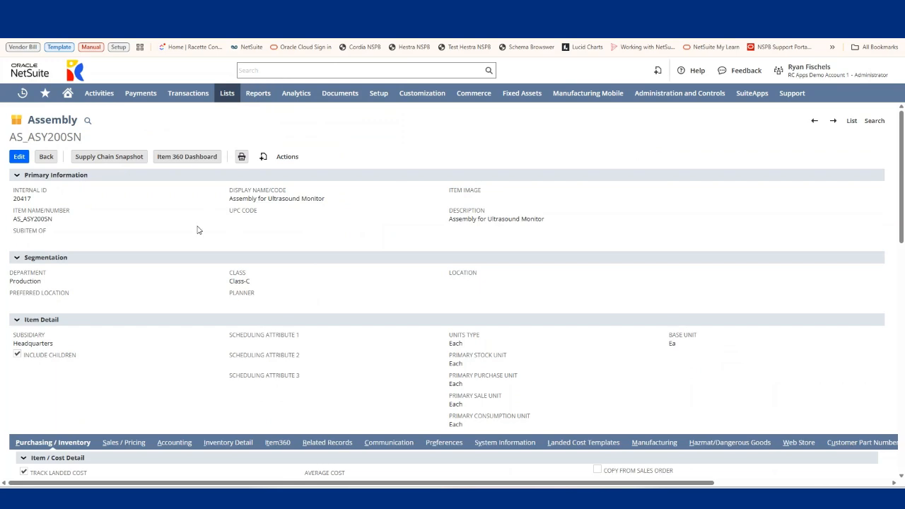
# Examine the inventory value and average cost by location on the AS_ASY200SN assembly item record.
pyautogui.scroll(-10, 198, 230)
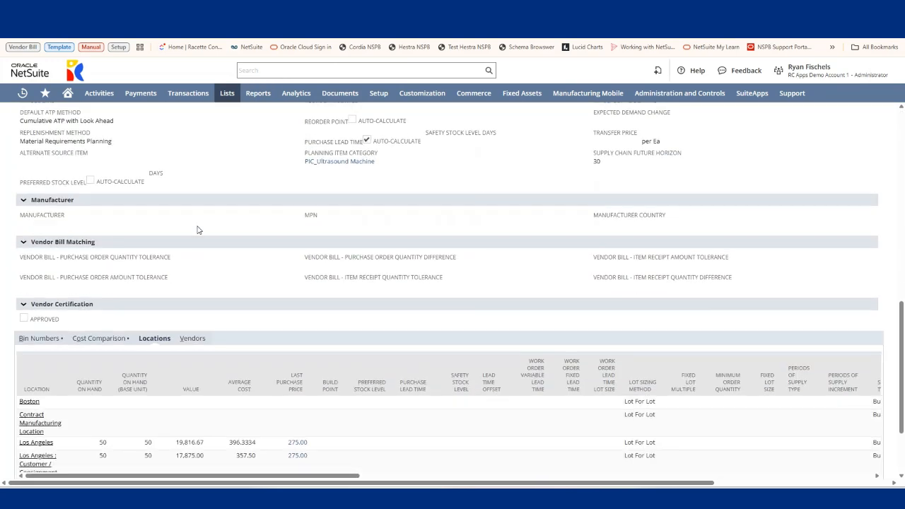
pyautogui.scroll(-2, 198, 230)
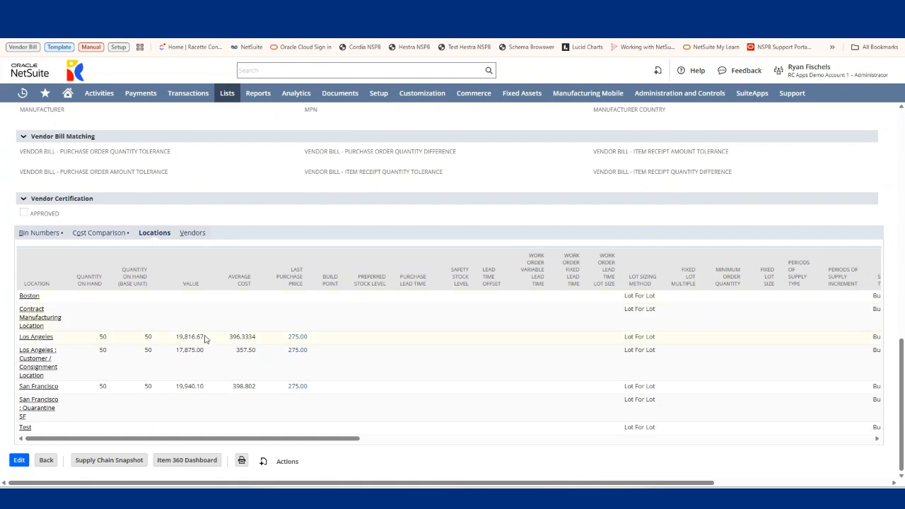